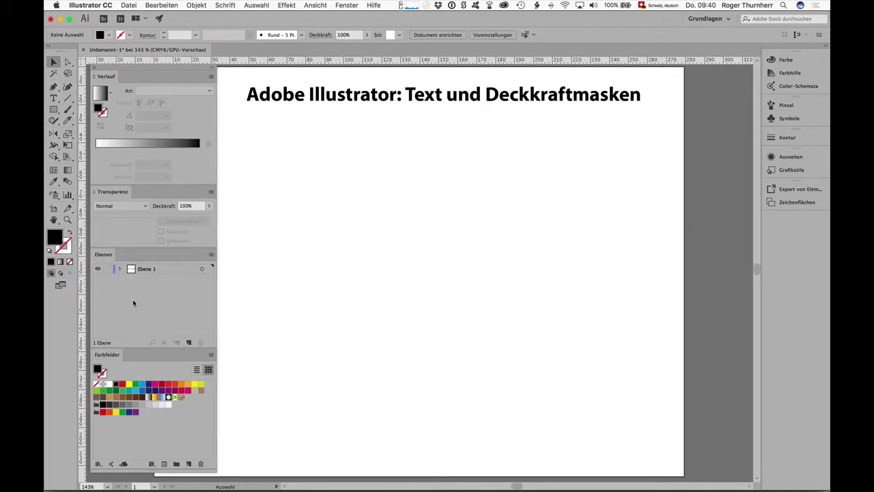
Type the word com2publish on a new line below the heading.
{"action": "left_click", "coordinate": [346, 6]}
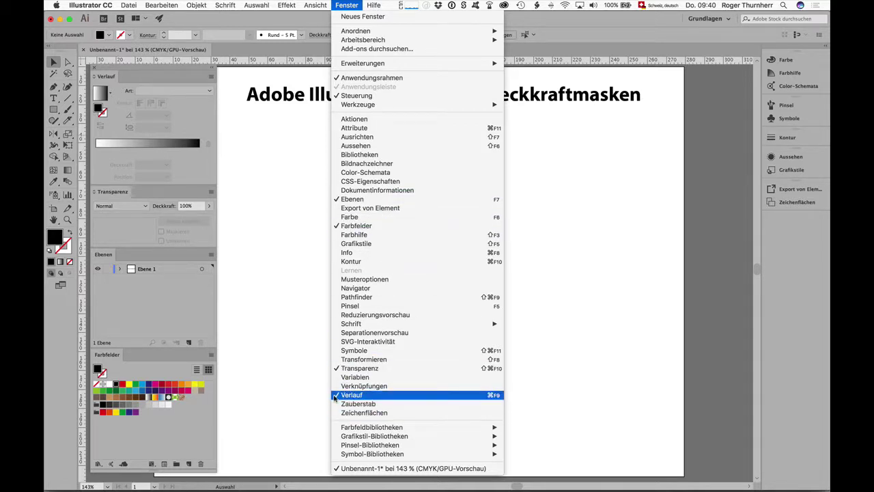
{"action": "left_click", "coordinate": [292, 337]}
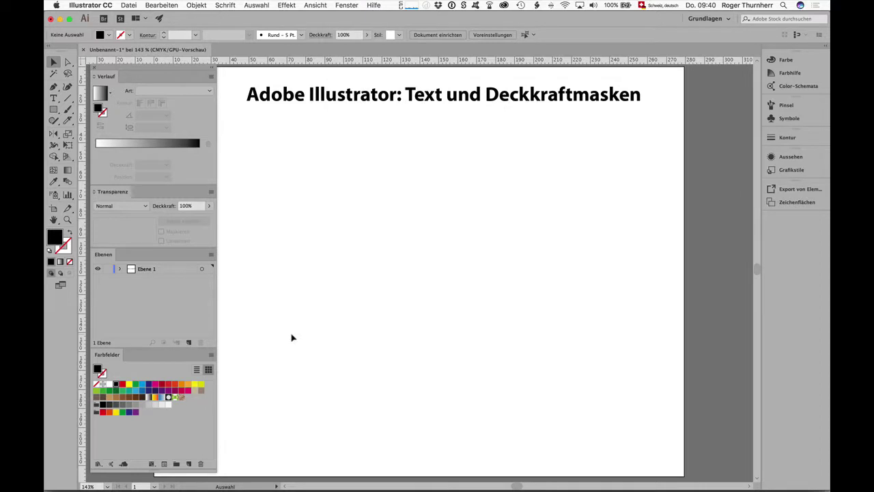
{"action": "left_click", "coordinate": [54, 99]}
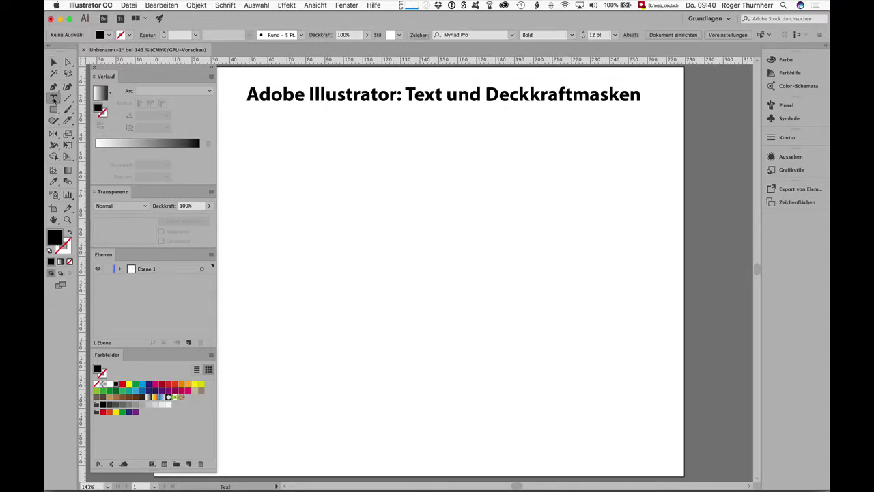
{"action": "left_click", "coordinate": [240, 154]}
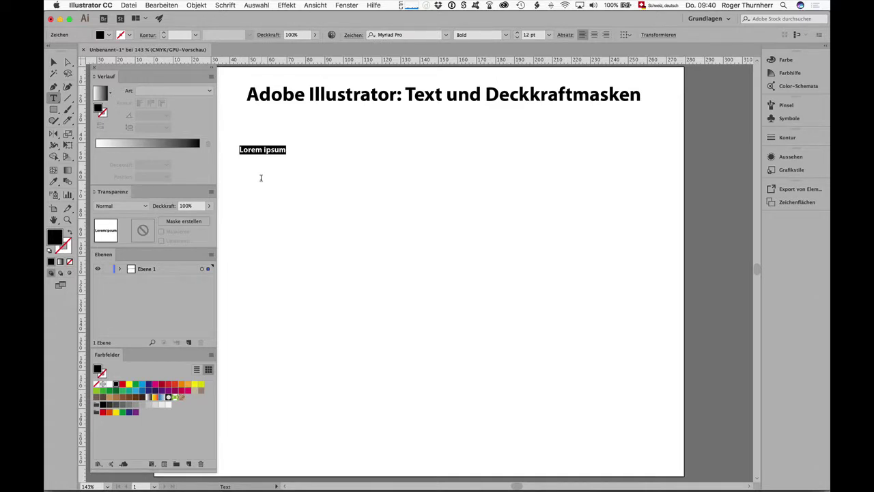
{"action": "type", "text": "com2publish"}
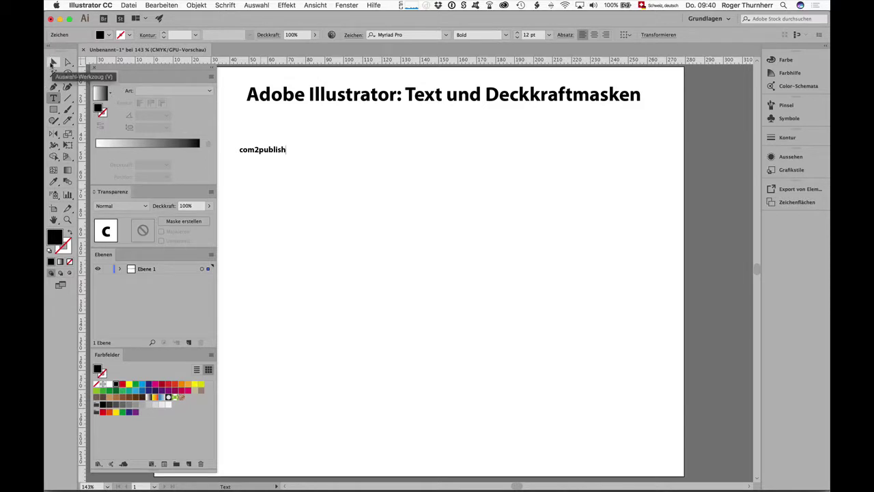
Scale com2publish up to about 199 pt and stretch the lettering taller.
{"action": "left_click", "coordinate": [53, 63]}
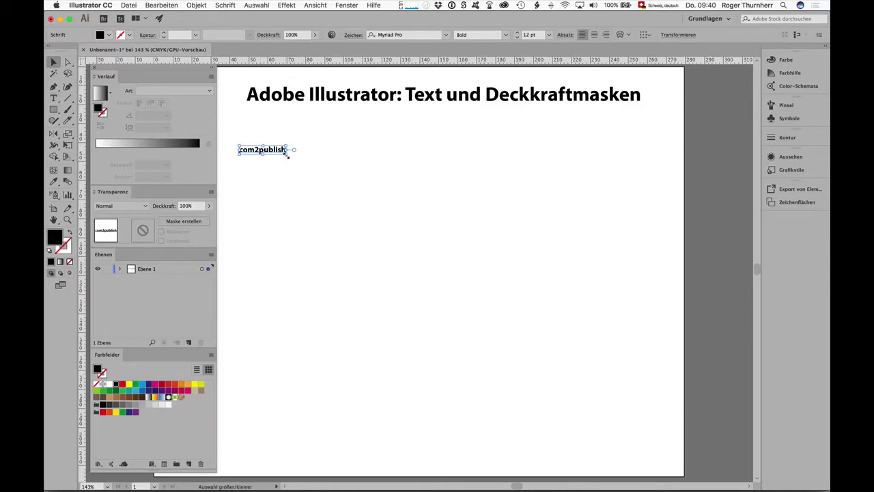
{"action": "left_click_drag", "start_coordinate": [286, 155], "coordinate": [657, 328]}
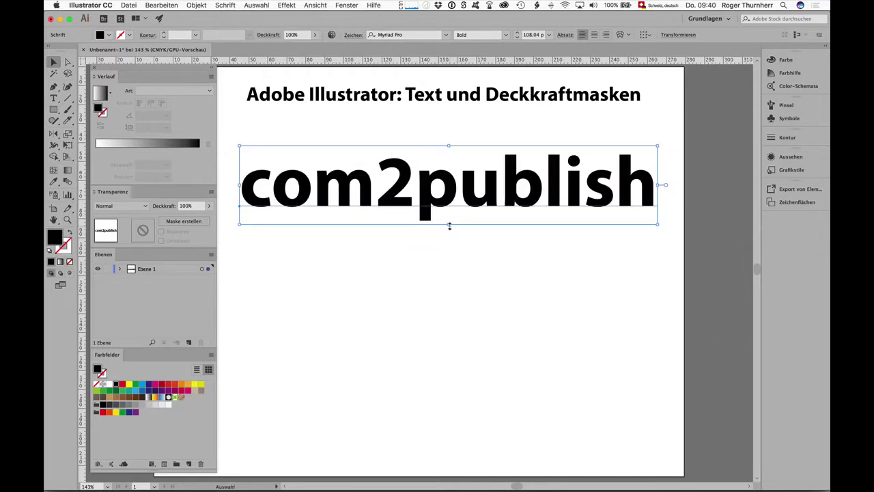
{"action": "left_click_drag", "start_coordinate": [448, 225], "coordinate": [454, 292]}
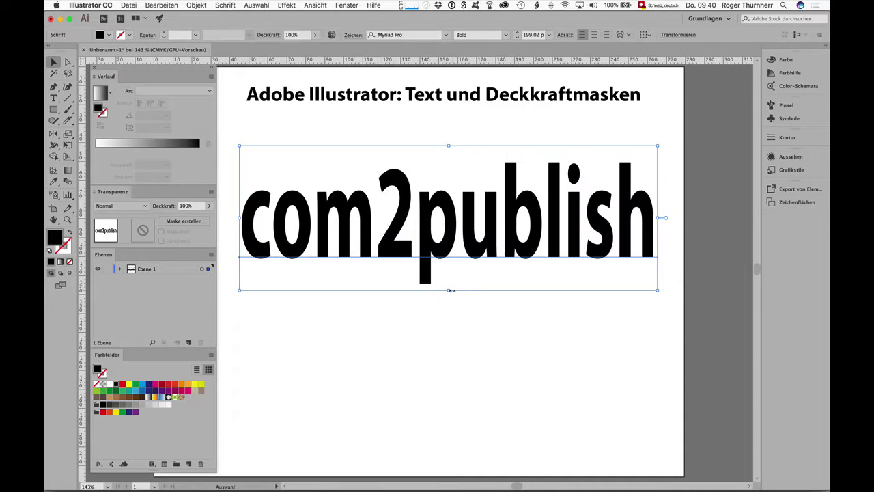
Convert com2publish to outlines with Schrift > In Pfade umwandeln and inspect its anchor points.
{"action": "left_click", "coordinate": [224, 5]}
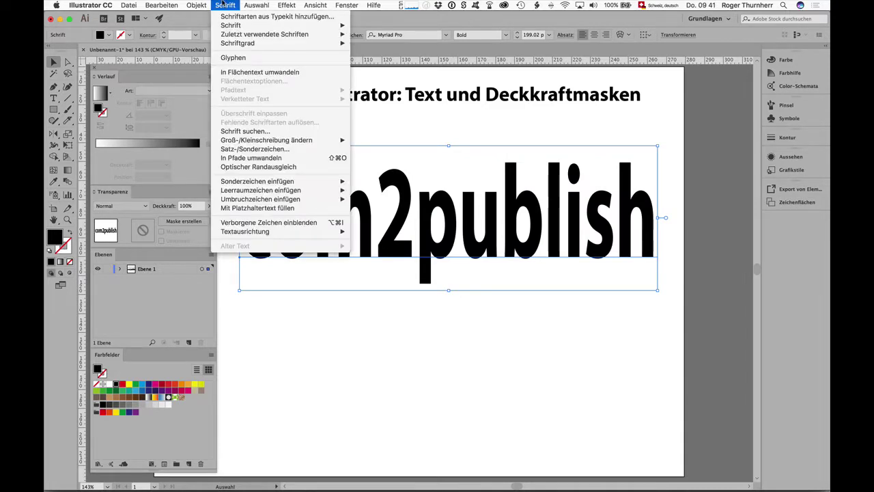
{"action": "left_click", "coordinate": [265, 158]}
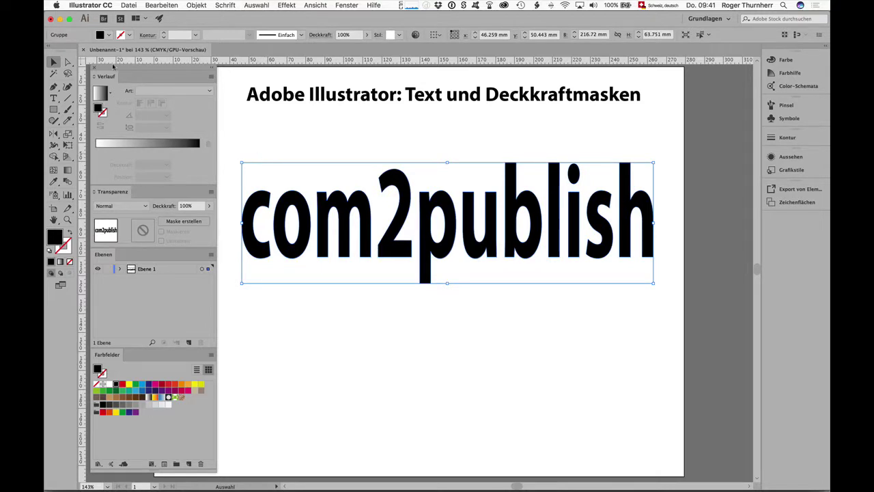
{"action": "left_click", "coordinate": [68, 62]}
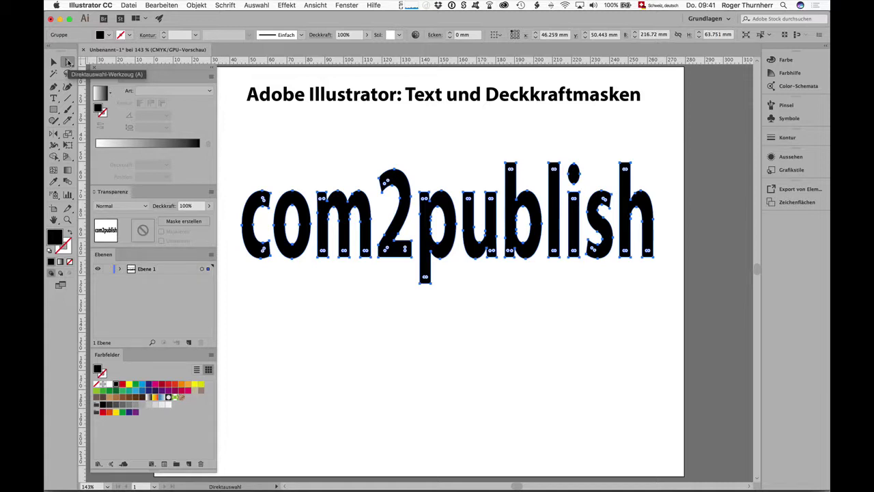
{"action": "left_click", "coordinate": [54, 62]}
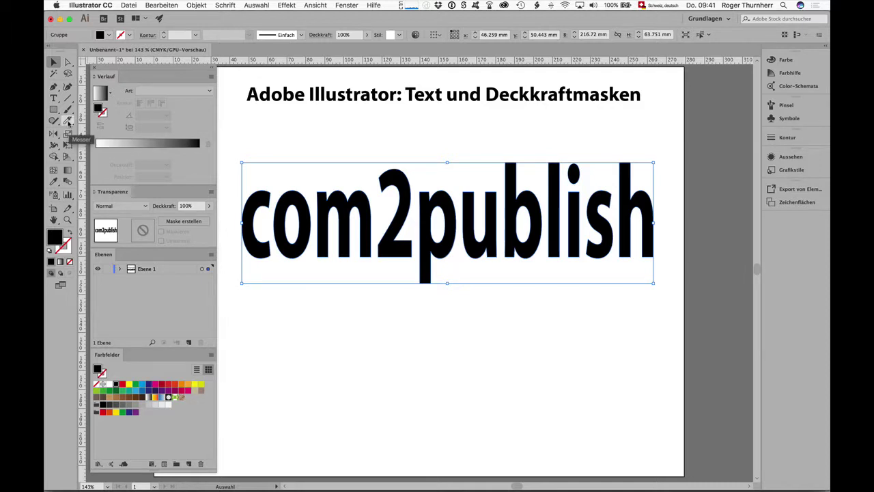
Cut all com2publish letters along one wavy line with the Messer (Knife) tool.
{"action": "left_click", "coordinate": [68, 122]}
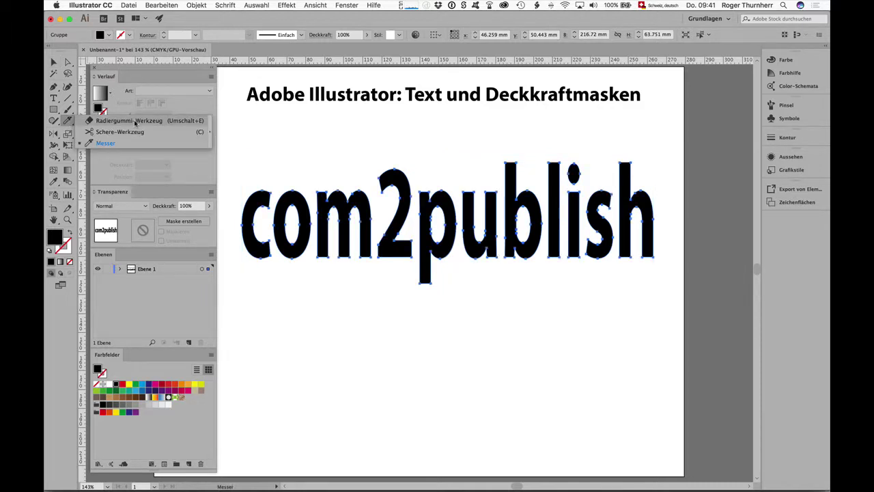
{"action": "left_click", "coordinate": [108, 143]}
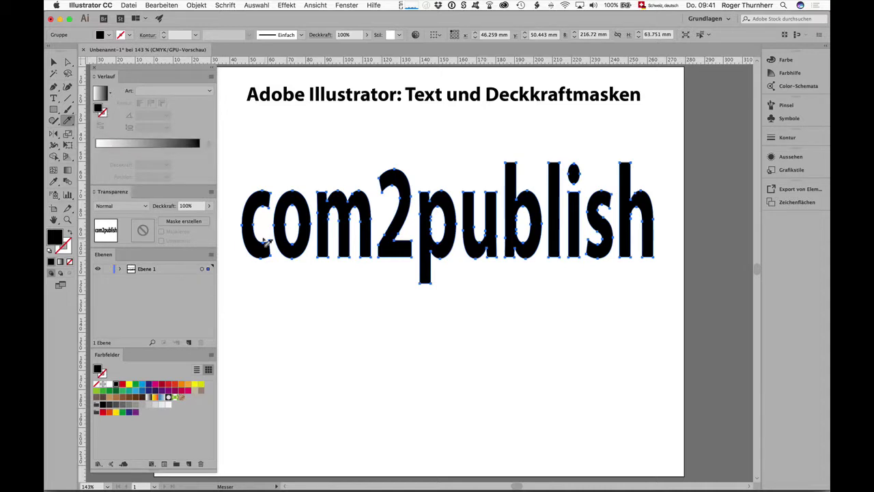
{"action": "mouse_move", "coordinate": [235, 224]}
{"action": "left_mouse_down"}
{"action": "mouse_move", "coordinate": [368, 230]}
{"action": "mouse_move", "coordinate": [453, 217]}
{"action": "mouse_move", "coordinate": [482, 227]}
{"action": "mouse_move", "coordinate": [508, 217]}
{"action": "mouse_move", "coordinate": [550, 225]}
{"action": "mouse_move", "coordinate": [593, 212]}
{"action": "mouse_move", "coordinate": [634, 229]}
{"action": "mouse_move", "coordinate": [663, 221]}
{"action": "left_mouse_up"}
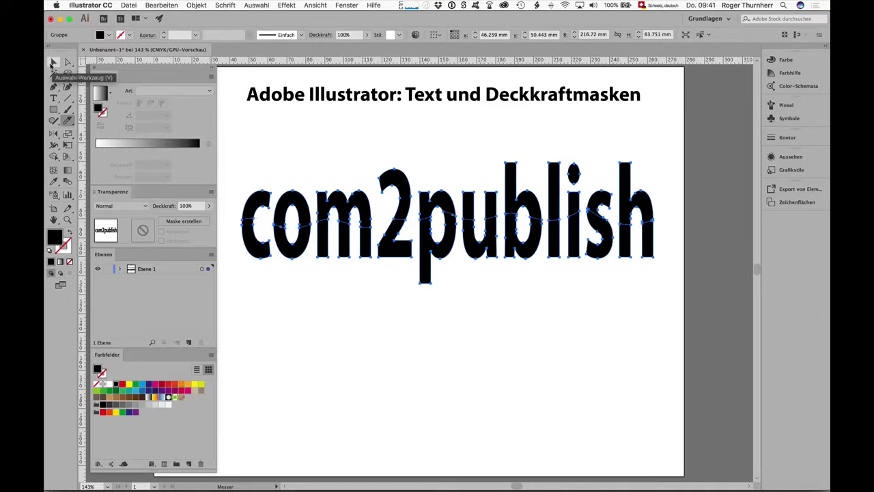
{"action": "left_click", "coordinate": [54, 62]}
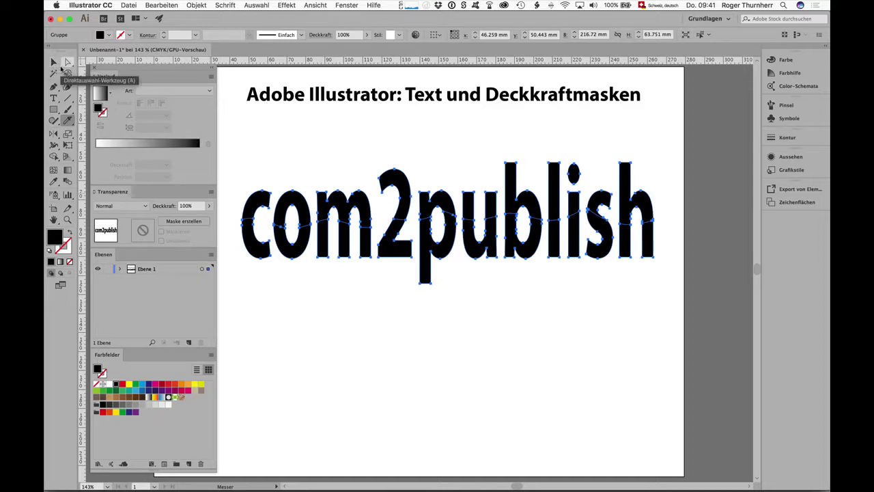
{"action": "left_click", "coordinate": [304, 188]}
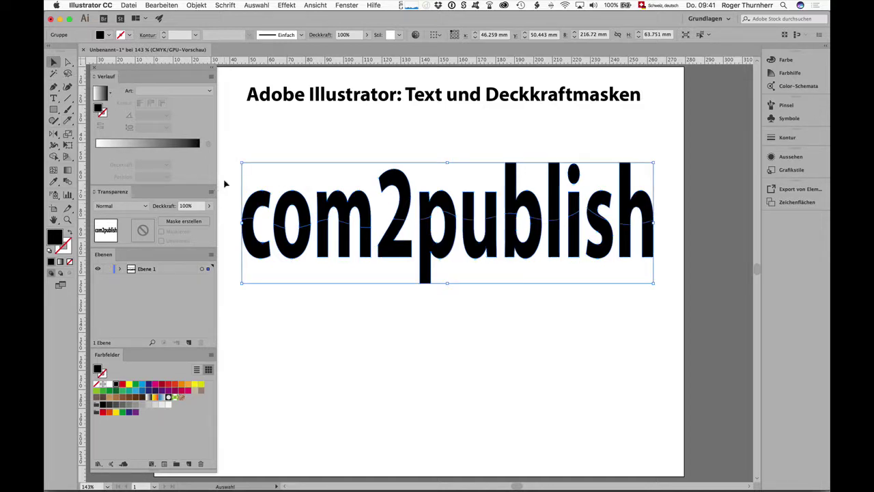
{"action": "left_click", "coordinate": [225, 183]}
Move the upper letter pieces onto a new layer, Ebene 2.
{"action": "key", "text": "a"}
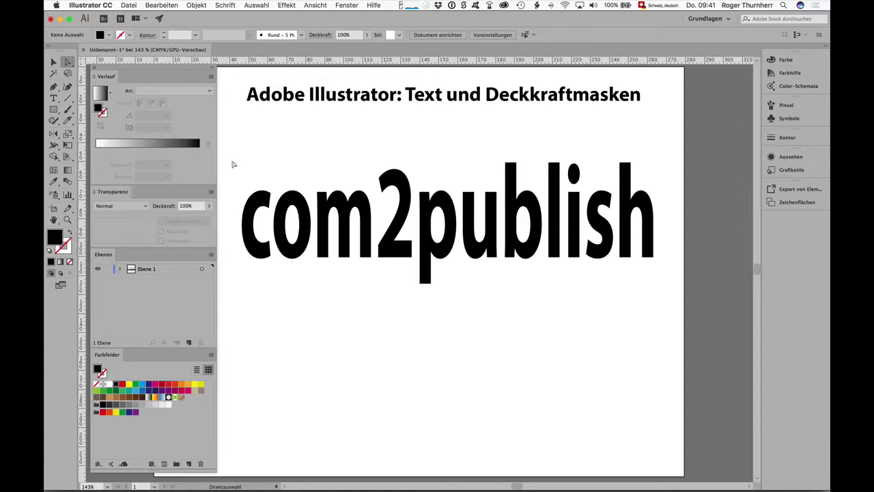
{"action": "left_click_drag", "start_coordinate": [233, 165], "coordinate": [676, 206]}
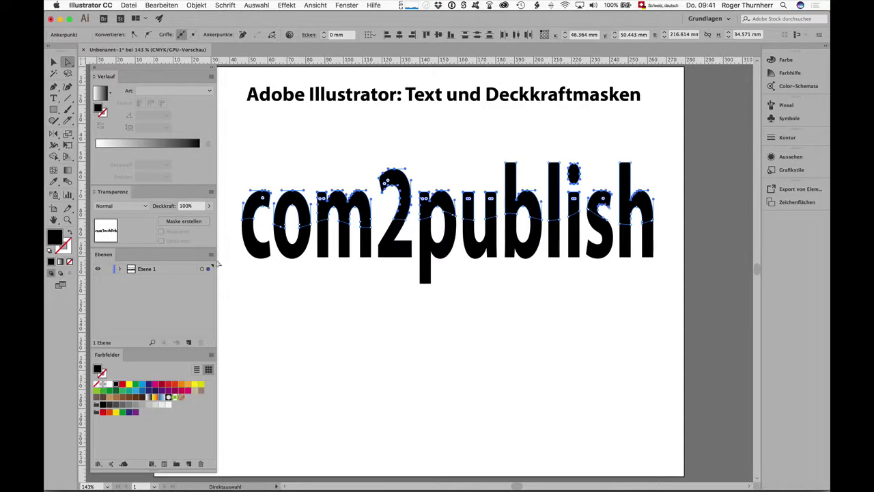
{"action": "left_click", "coordinate": [189, 345]}
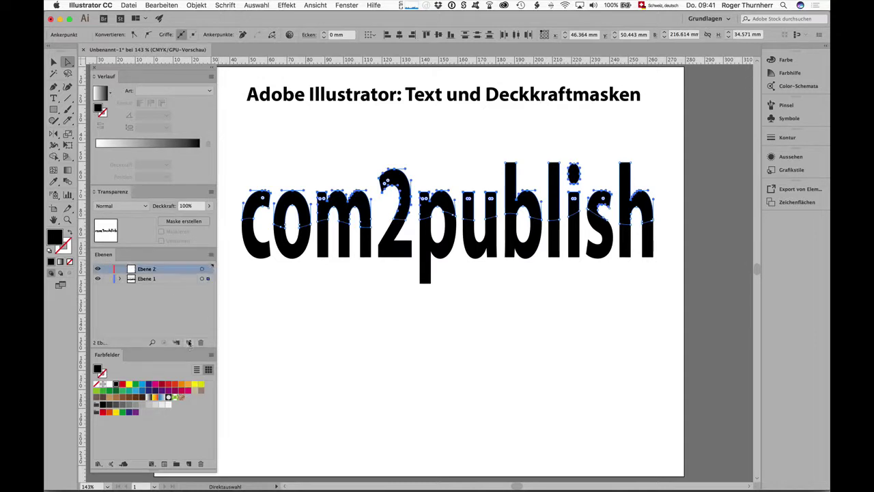
{"action": "left_click_drag", "start_coordinate": [209, 269], "coordinate": [208, 269]}
Lock Ebene 2 and make Ebene 1 the working layer.
{"action": "key", "text": "super+shift+a"}
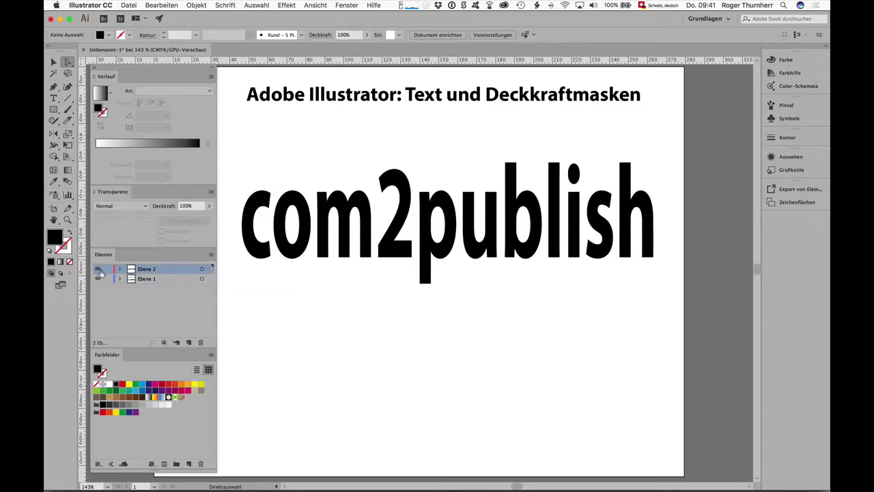
{"action": "left_click", "coordinate": [107, 268]}
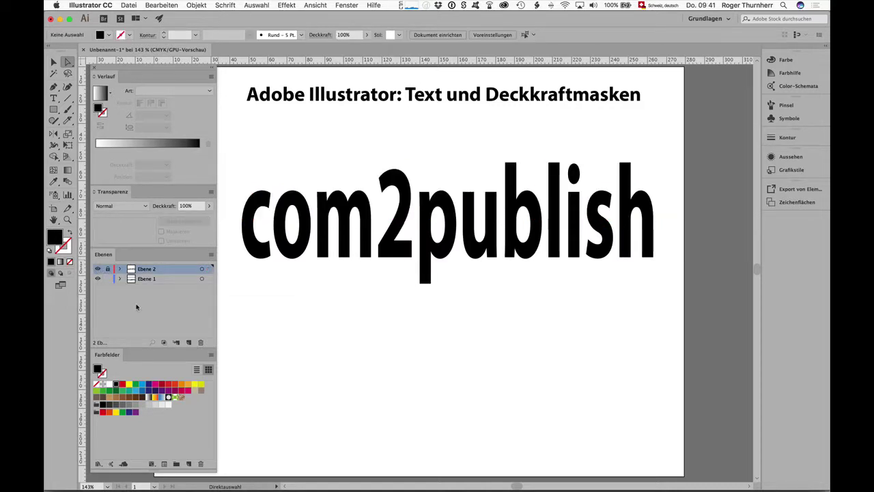
{"action": "left_click", "coordinate": [166, 280]}
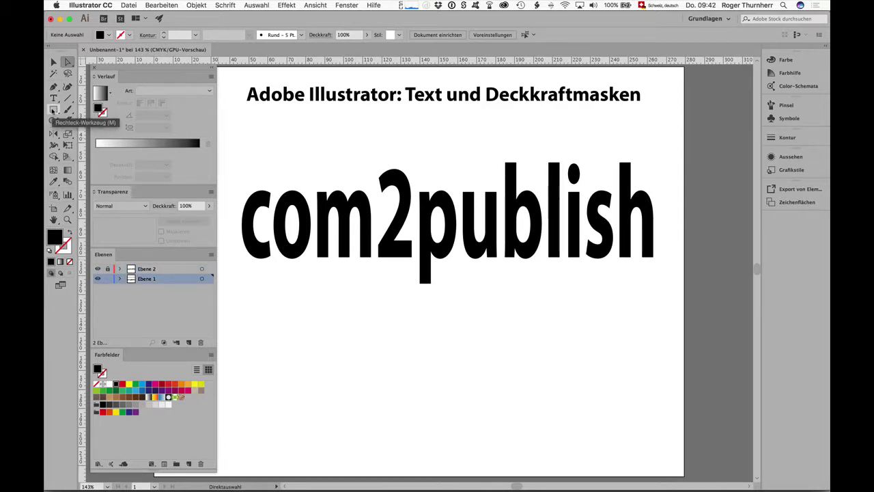
Draw a 223.841 × 44.987 mm black rectangle over the lower halves, top edge on the wavy line.
{"action": "left_click", "coordinate": [52, 110]}
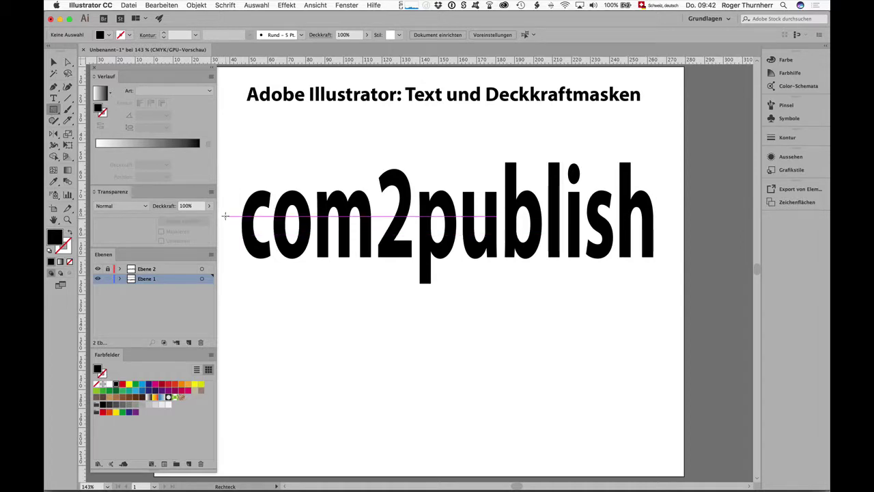
{"action": "left_click_drag", "start_coordinate": [224, 215], "coordinate": [659, 289]}
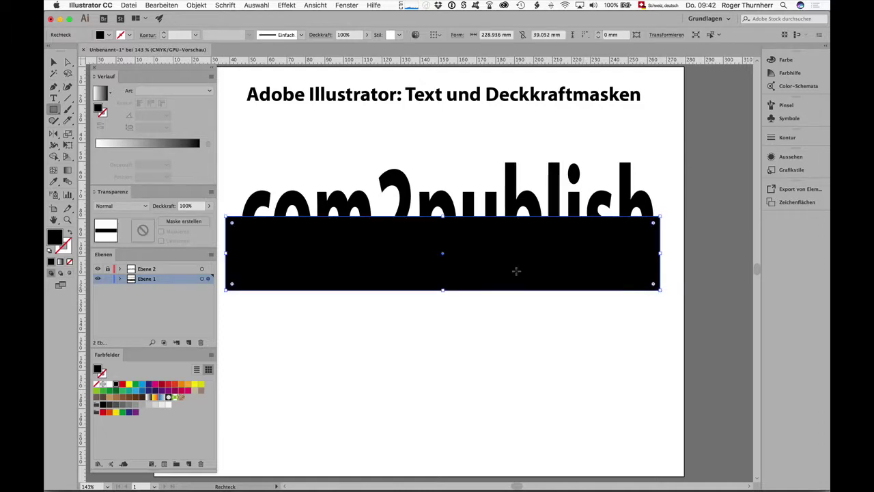
{"action": "left_click_drag", "start_coordinate": [224, 253], "coordinate": [235, 253]}
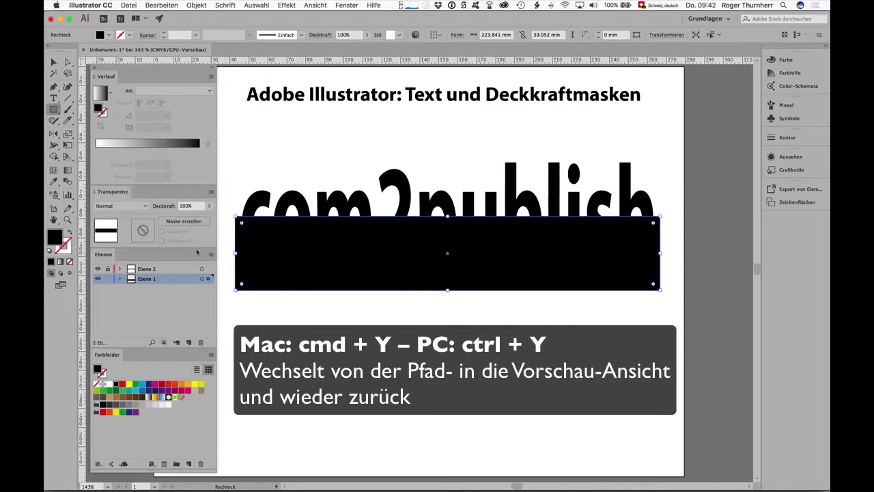
{"action": "left_click", "coordinate": [314, 5]}
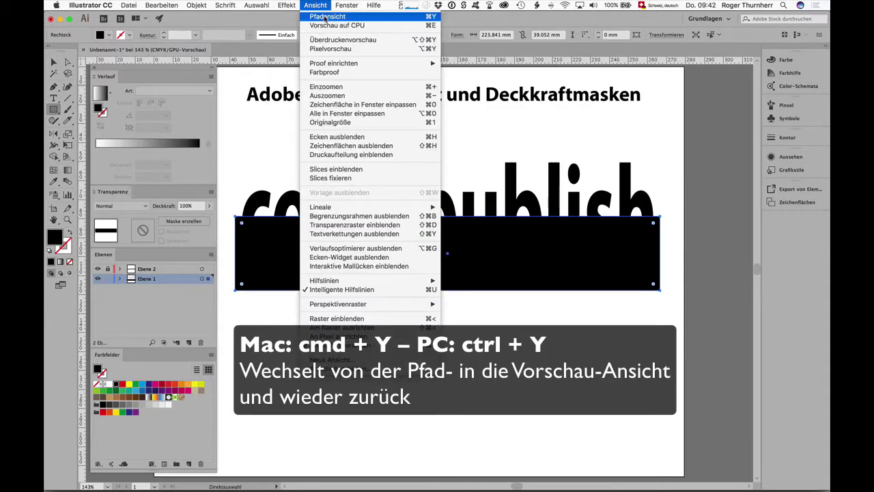
{"action": "left_click", "coordinate": [326, 15]}
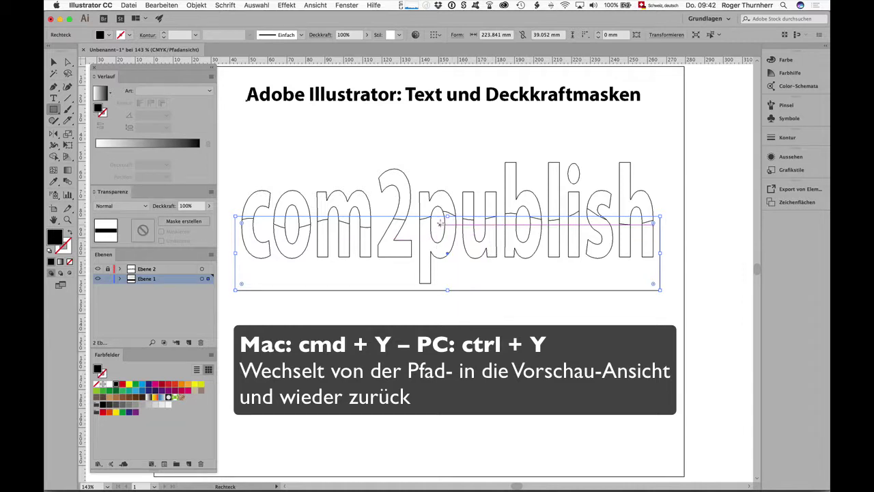
{"action": "left_click_drag", "start_coordinate": [448, 214], "coordinate": [448, 209]}
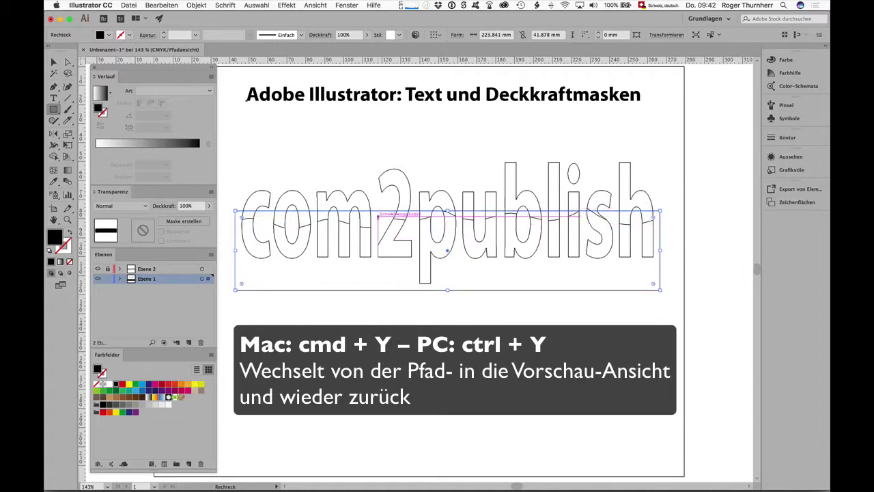
{"action": "left_click_drag", "start_coordinate": [448, 208], "coordinate": [447, 204]}
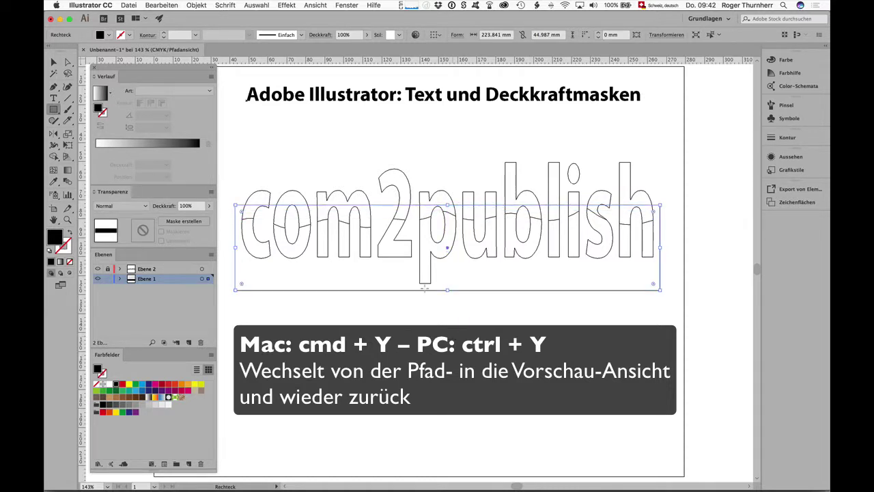
{"action": "left_click", "coordinate": [316, 5]}
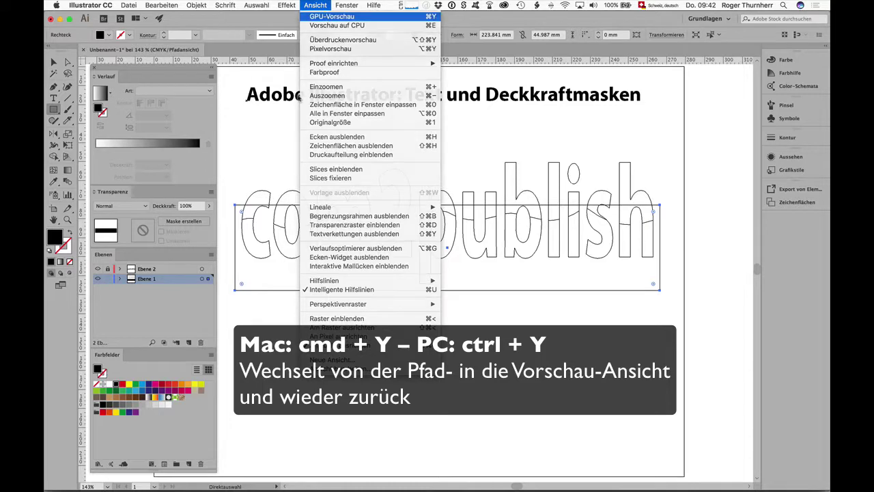
{"action": "key", "text": "super+y"}
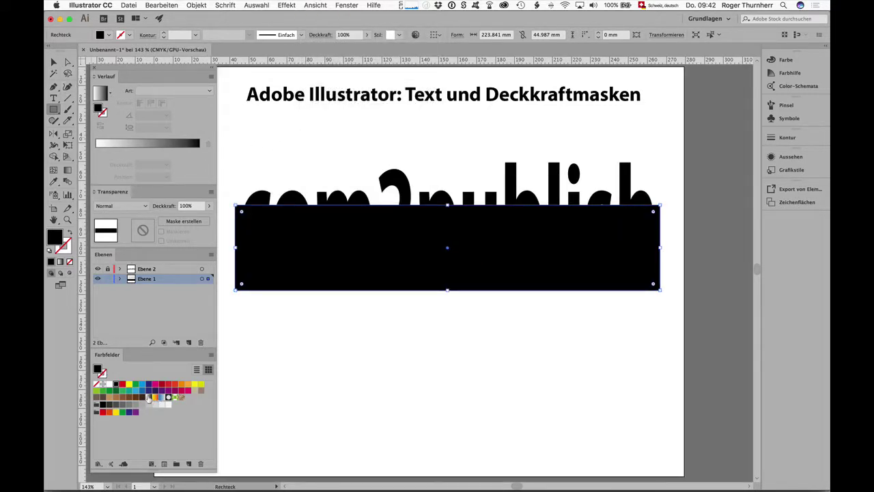
Fill the rectangle with a white-to-black gradient and use it as the lettering's opacity mask.
{"action": "left_click", "coordinate": [148, 398]}
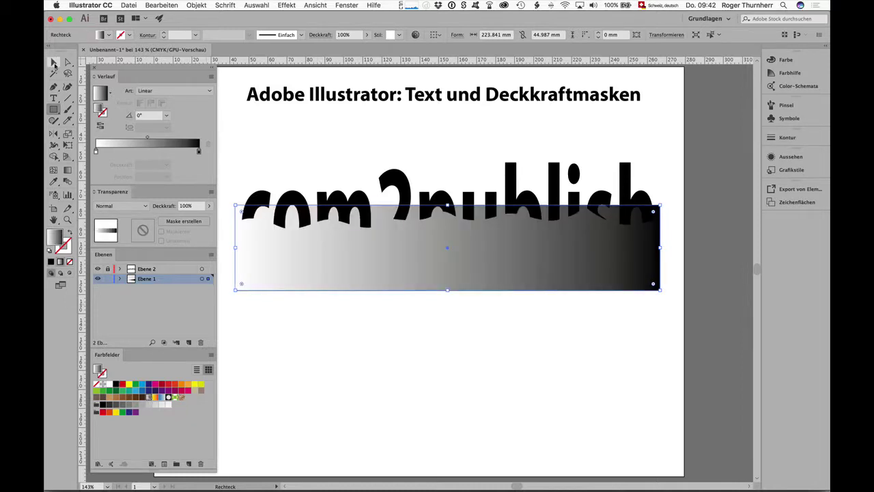
{"action": "left_click", "coordinate": [54, 62]}
{"action": "left_click_drag", "start_coordinate": [223, 233], "coordinate": [676, 322]}
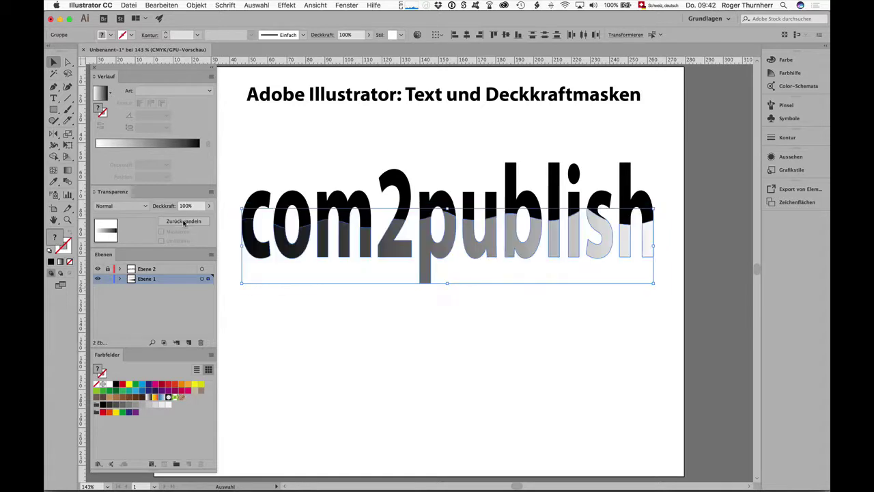
{"action": "left_click", "coordinate": [183, 221]}
{"action": "left_click", "coordinate": [419, 383]}
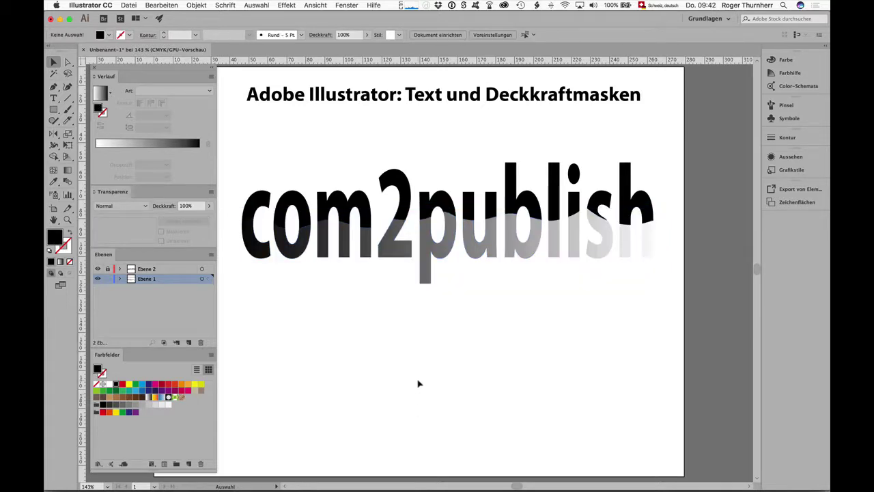
Redraw the opacity mask gradient vertically at 90° so the lower letters fade downward.
{"action": "left_click", "coordinate": [311, 244]}
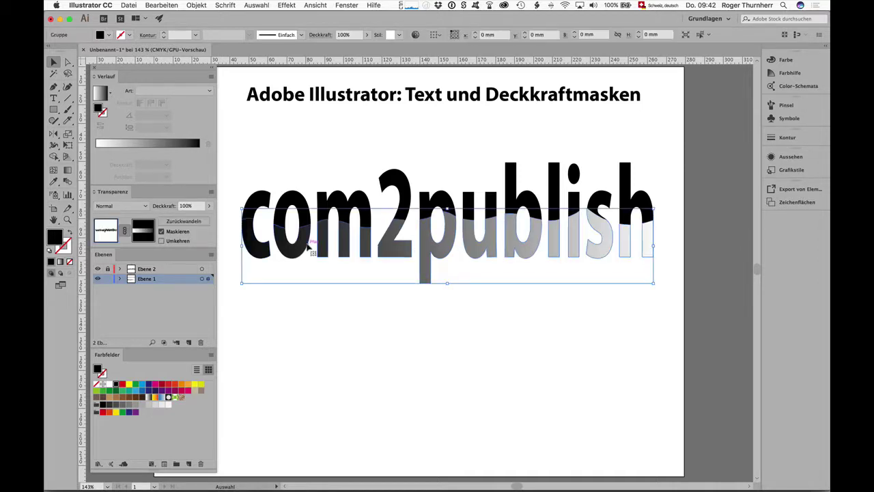
{"action": "left_click", "coordinate": [142, 230]}
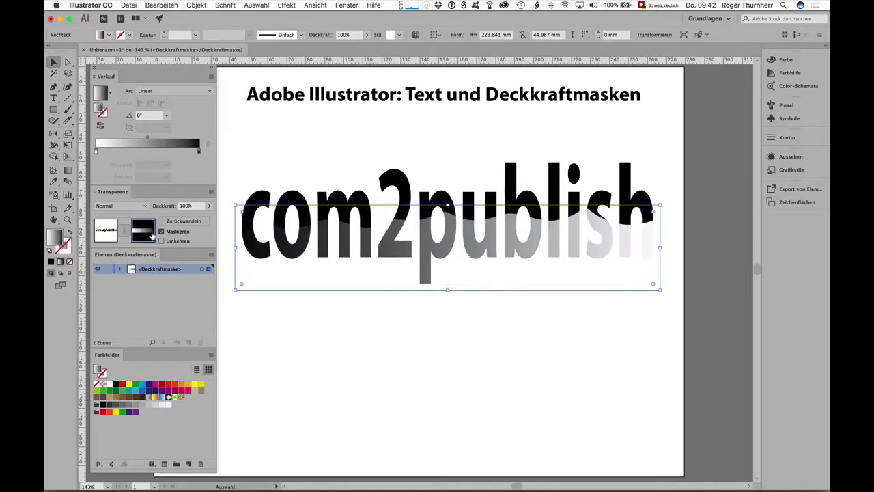
{"action": "left_click", "coordinate": [67, 170]}
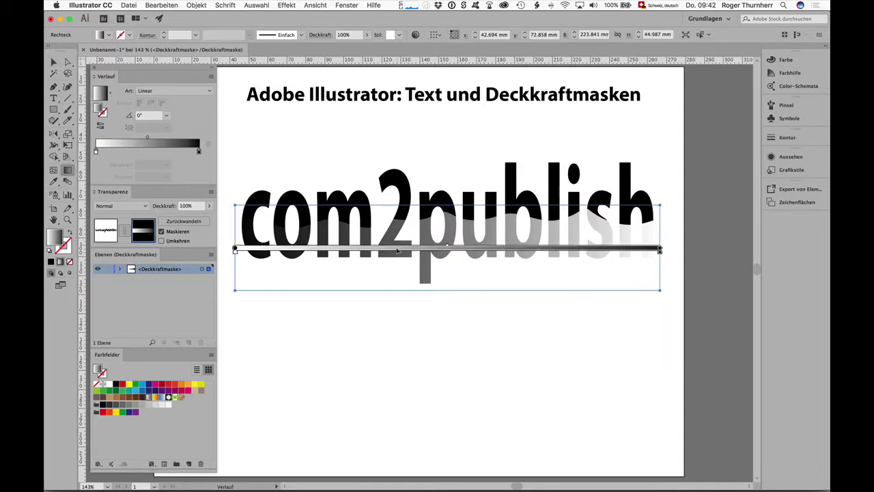
{"action": "left_click_drag", "start_coordinate": [426, 282], "coordinate": [426, 226]}
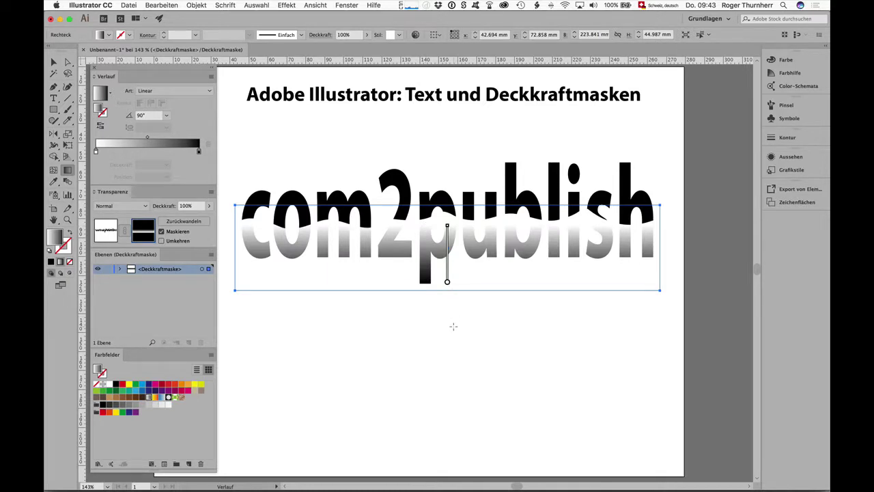
{"action": "left_click", "coordinate": [53, 61]}
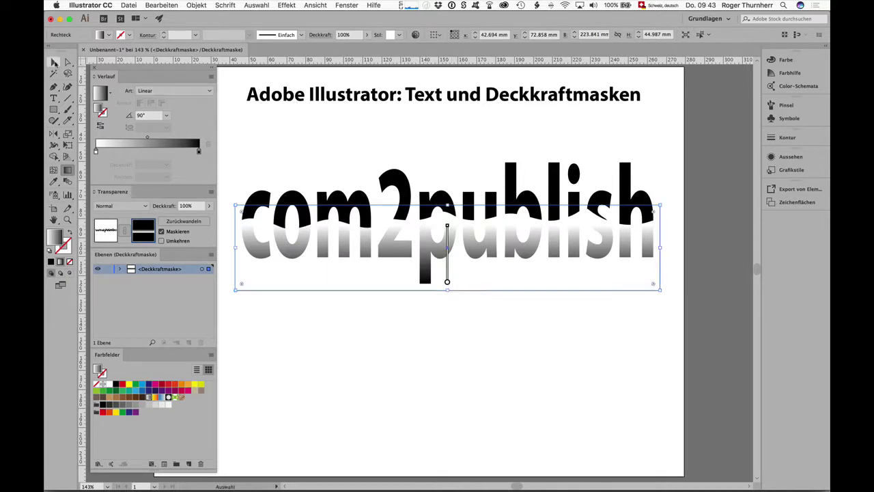
{"action": "left_click", "coordinate": [320, 162]}
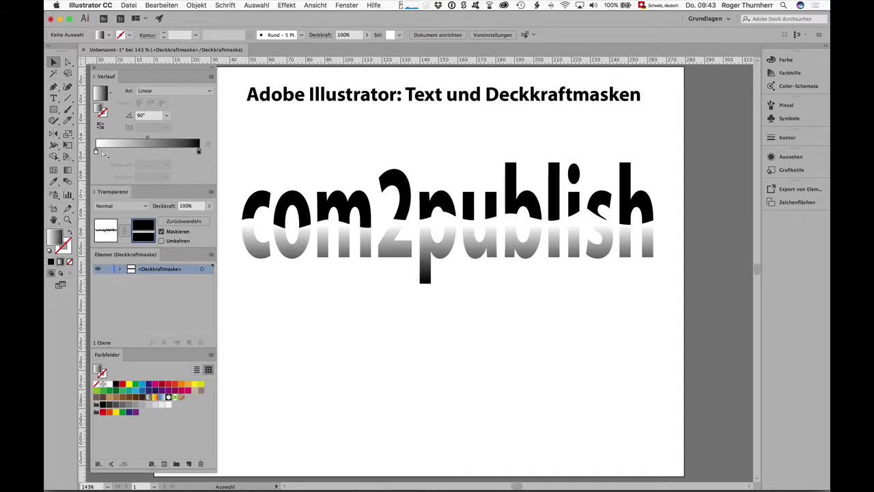
{"action": "left_click", "coordinate": [110, 232]}
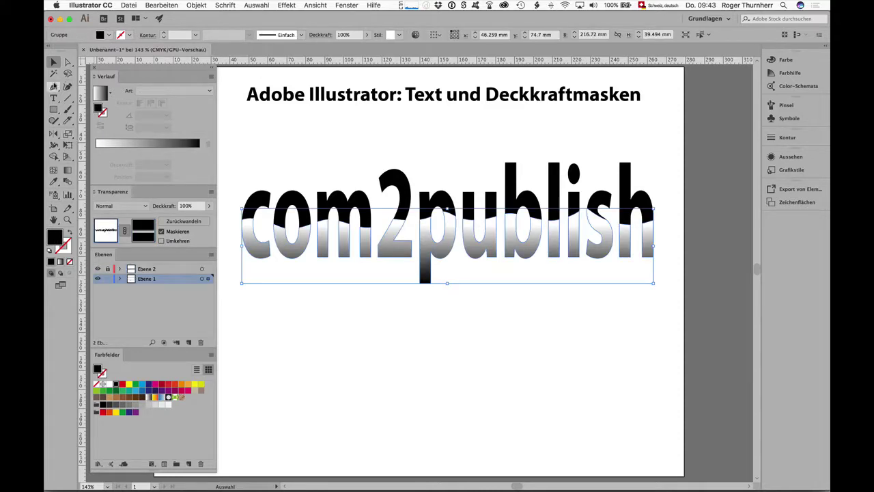
Draw a red 232.636 × 93.745 mm rectangle covering the whole word.
{"action": "left_click", "coordinate": [54, 109]}
{"action": "left_click_drag", "start_coordinate": [227, 134], "coordinate": [669, 313]}
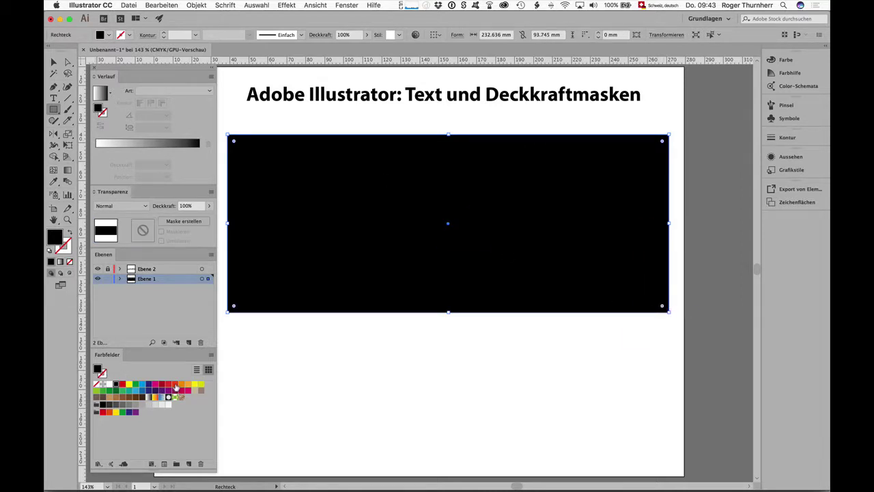
{"action": "left_click", "coordinate": [175, 387]}
{"action": "left_click", "coordinate": [62, 60]}
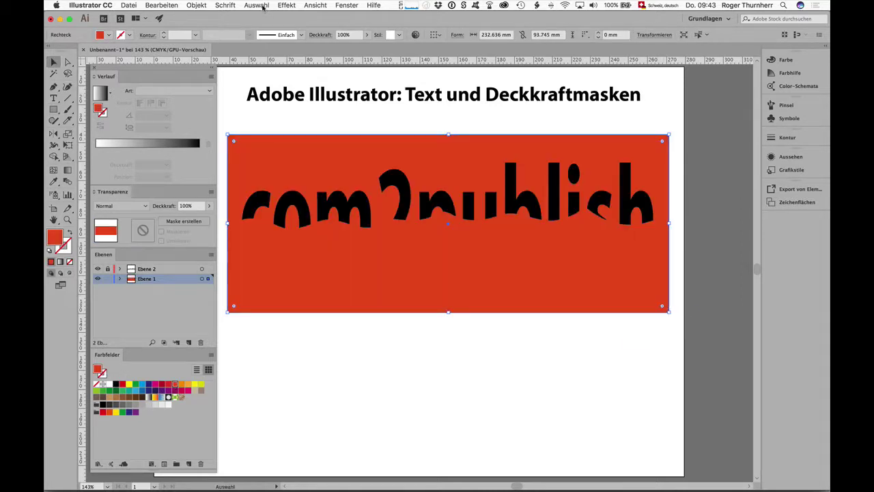
Send the red rectangle behind the lettering, then select all unlocked artwork.
{"action": "left_click", "coordinate": [197, 5]}
{"action": "mouse_move", "coordinate": [207, 25]}
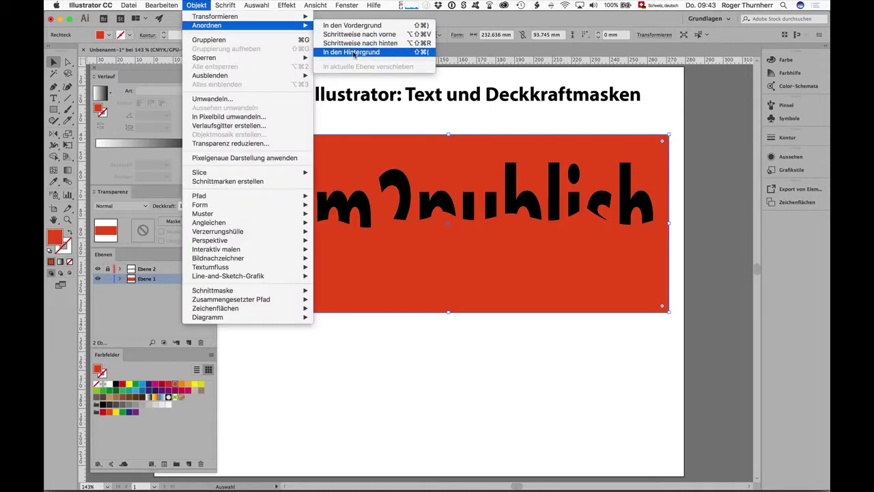
{"action": "left_click", "coordinate": [354, 53]}
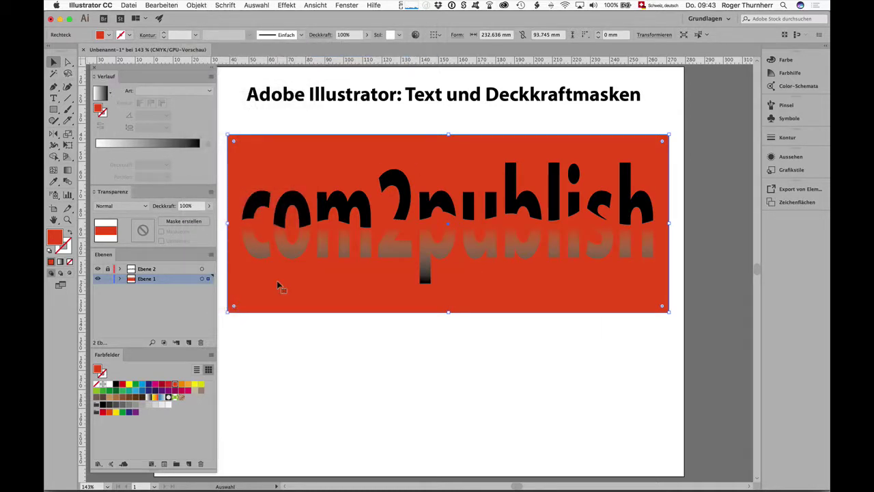
{"action": "left_click", "coordinate": [308, 355]}
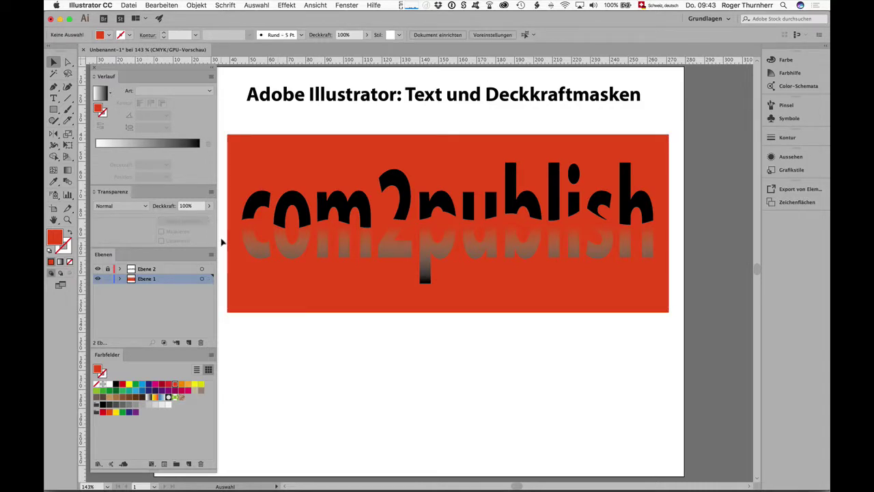
{"action": "key", "text": "super+a"}
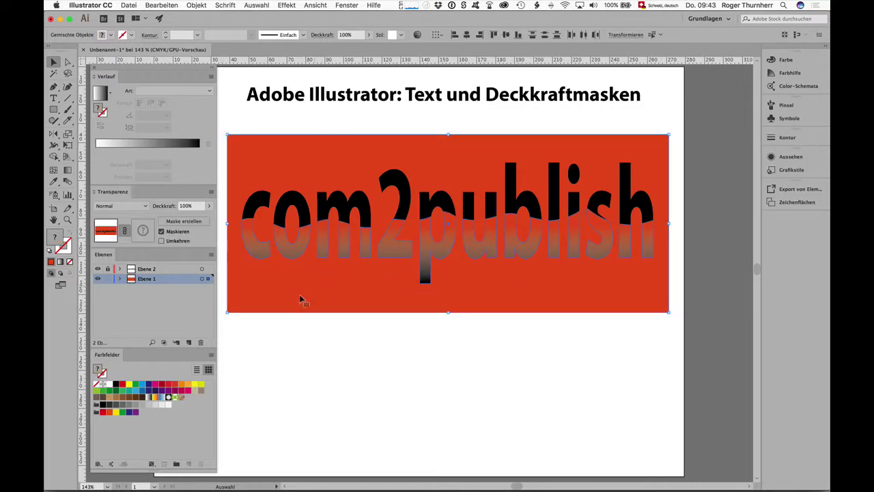
Make the selection an opacity mask and redraw its gradient horizontally across the word.
{"action": "left_click", "coordinate": [183, 220]}
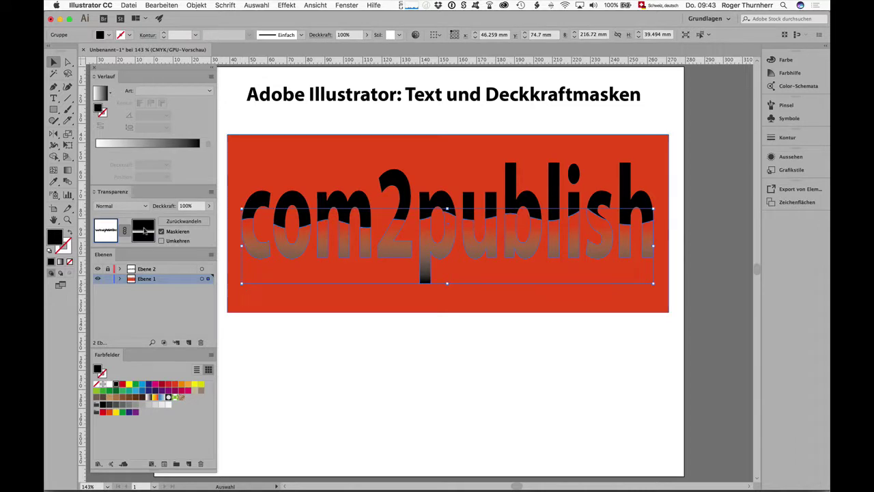
{"action": "left_click", "coordinate": [145, 231]}
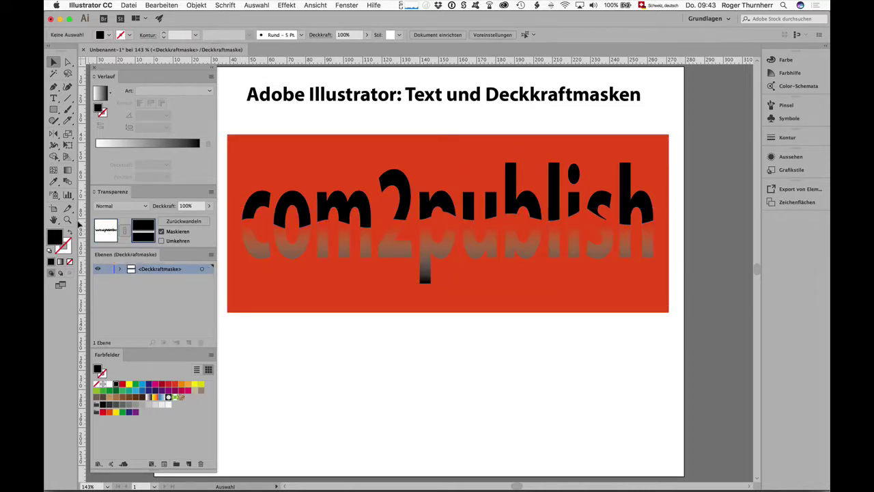
{"action": "left_click", "coordinate": [67, 169]}
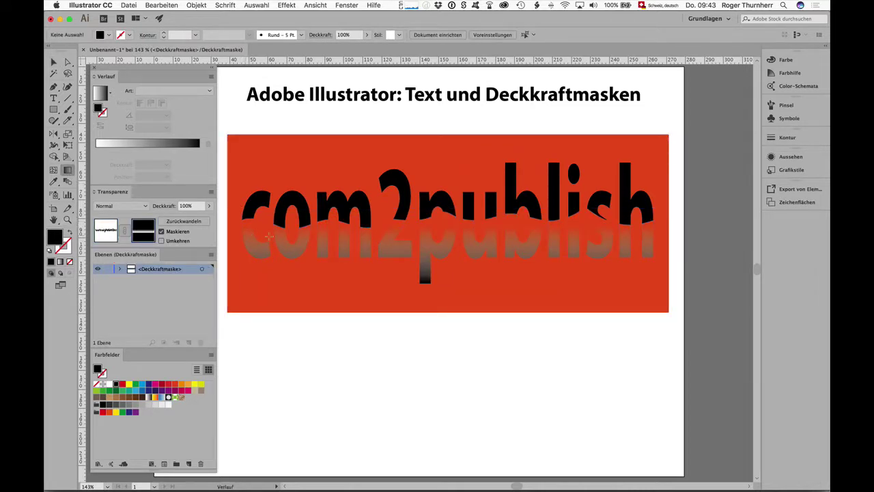
{"action": "left_click", "coordinate": [492, 254]}
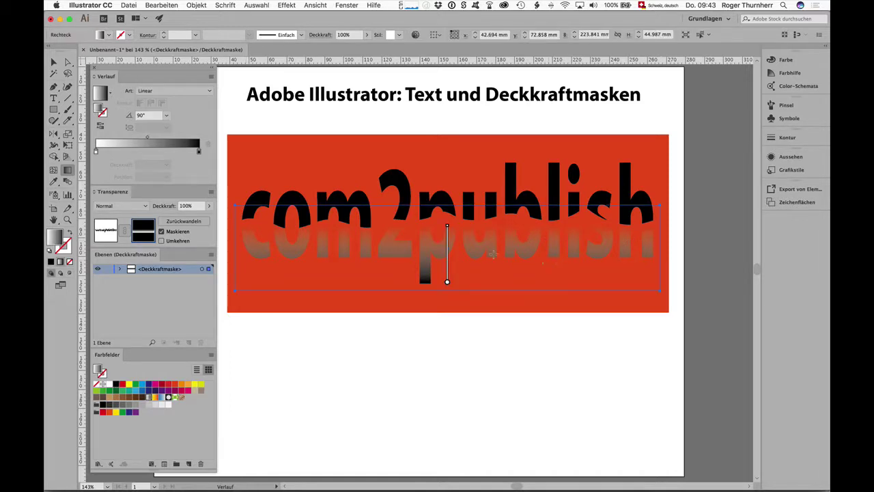
{"action": "left_click_drag", "start_coordinate": [250, 247], "coordinate": [641, 245]}
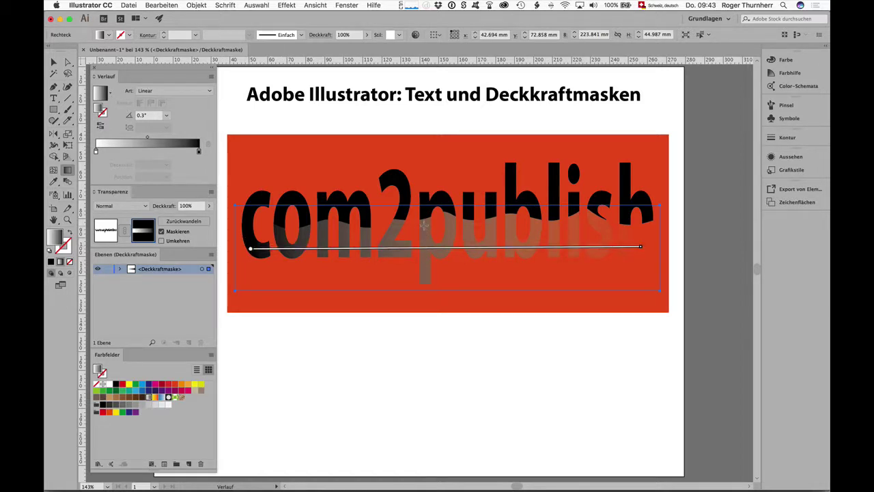
Re-drag the mask gradient vertically at 90° over the lower letters, then close mask editing.
{"action": "mouse_move", "coordinate": [423, 225]}
{"action": "left_mouse_down"}
{"action": "mouse_move", "coordinate": [424, 281]}
{"action": "mouse_move", "coordinate": [425, 229]}
{"action": "left_mouse_up"}
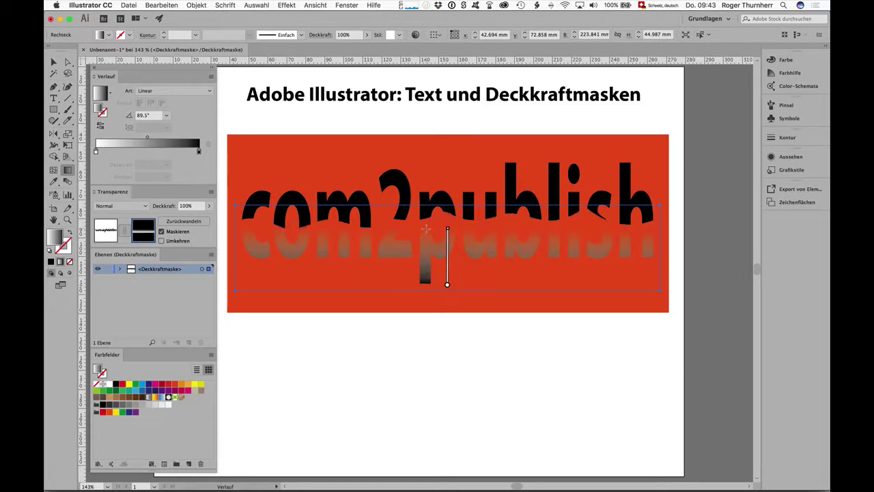
{"action": "left_click_drag", "start_coordinate": [424, 283], "coordinate": [428, 242]}
{"action": "left_click_drag", "start_coordinate": [424, 275], "coordinate": [427, 225]}
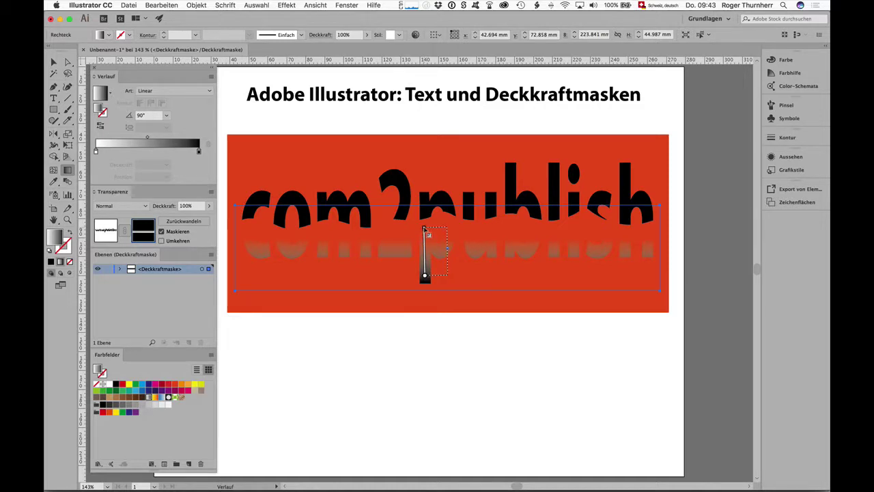
{"action": "left_click_drag", "start_coordinate": [424, 269], "coordinate": [426, 229]}
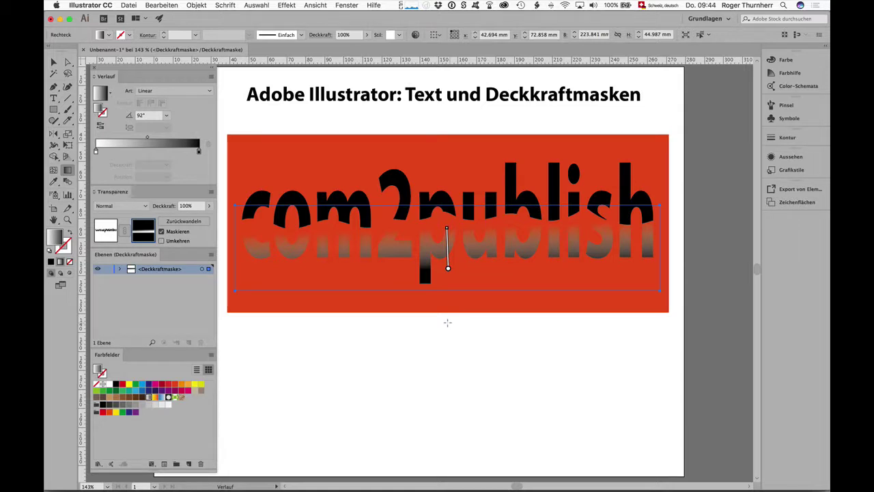
{"action": "left_click_drag", "start_coordinate": [424, 278], "coordinate": [426, 225]}
{"action": "key", "text": "ctrl+z"}
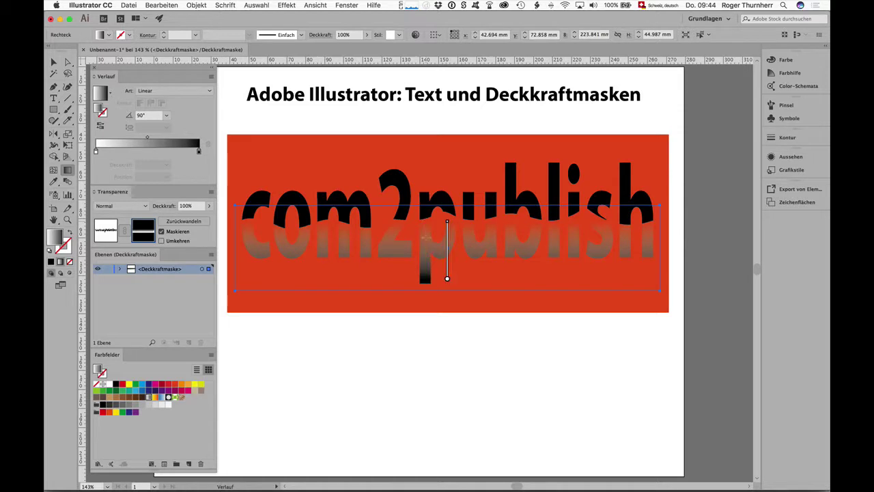
{"action": "key", "text": "v"}
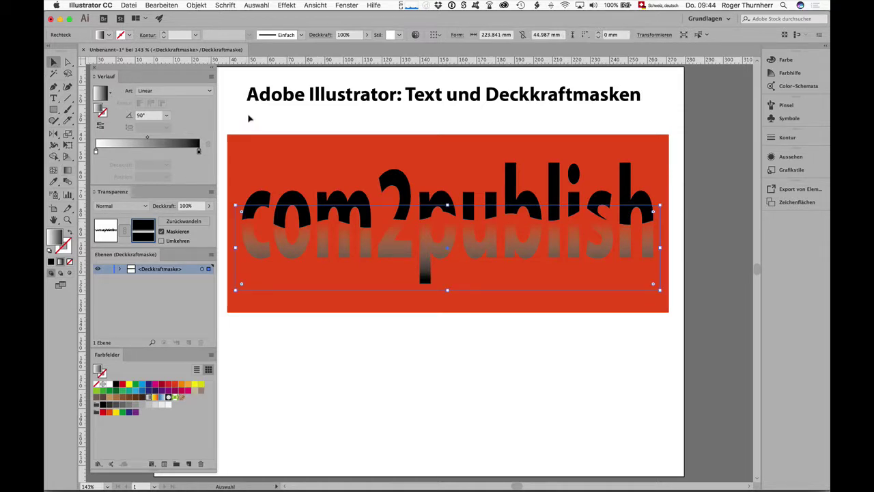
{"action": "left_click", "coordinate": [251, 119]}
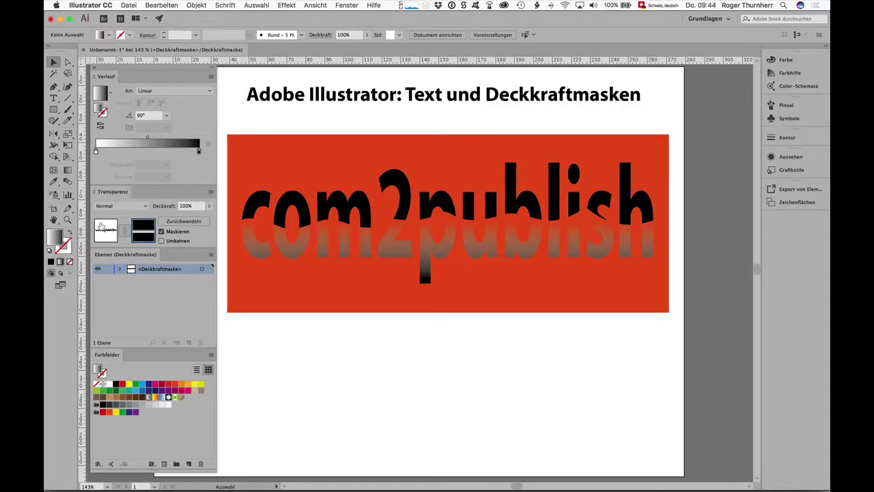
{"action": "left_click", "coordinate": [101, 226]}
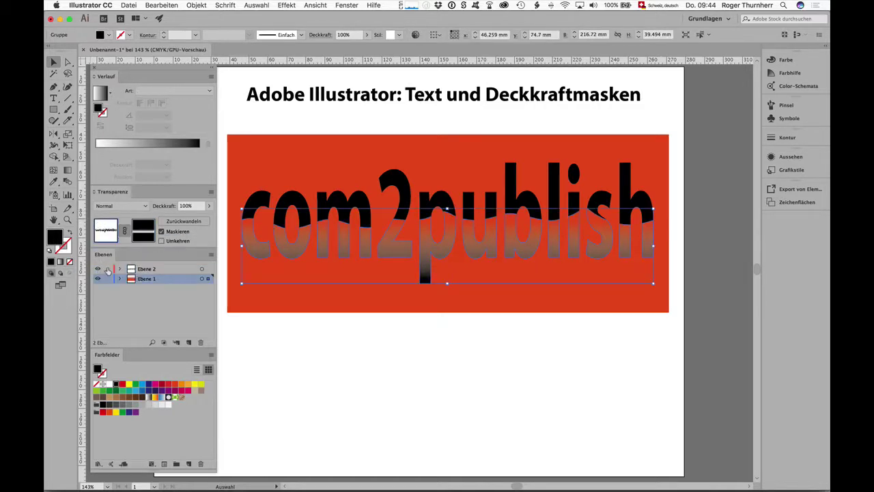
Fill the upper letter pieces of com2publish with green.
{"action": "left_click", "coordinate": [221, 184]}
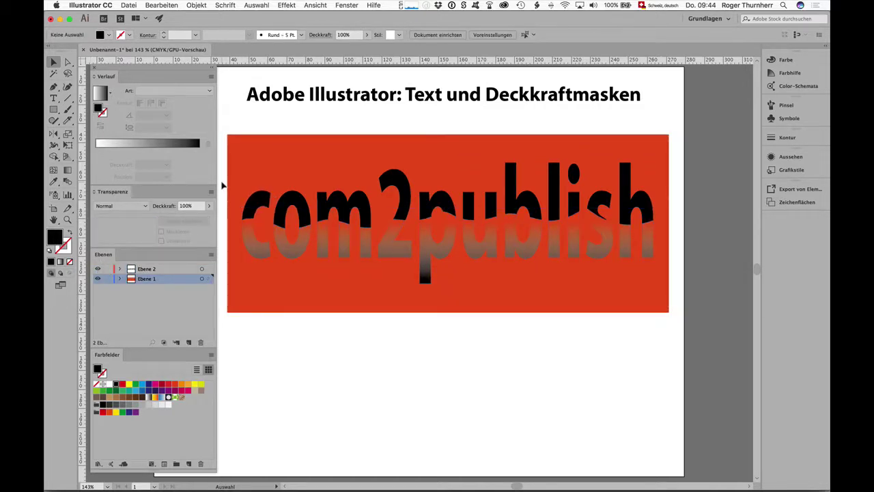
{"action": "left_click", "coordinate": [666, 212]}
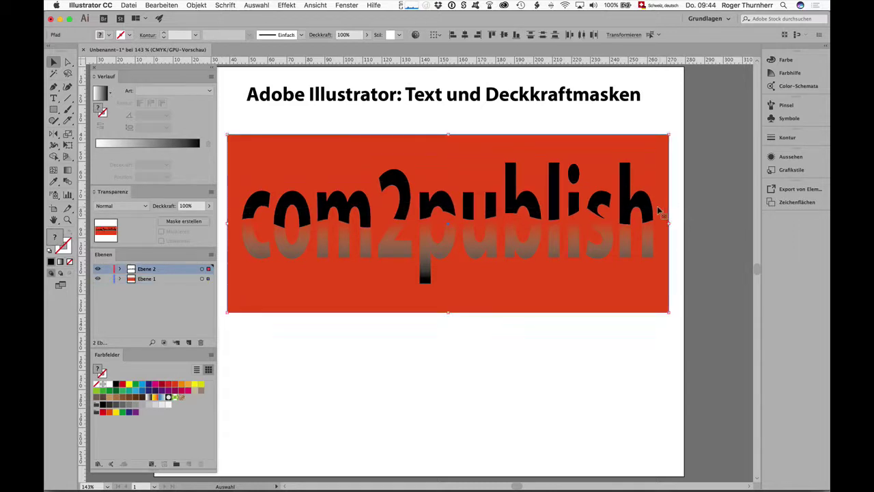
{"action": "left_click", "coordinate": [307, 161]}
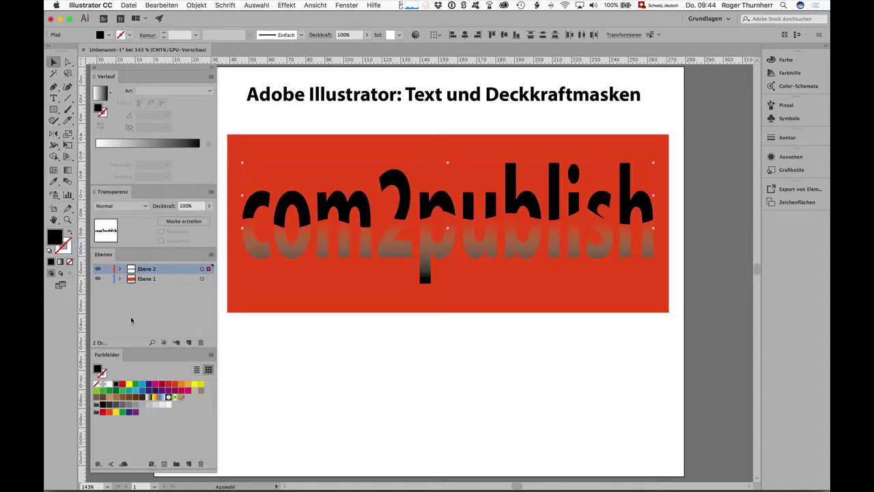
{"action": "left_click", "coordinate": [109, 391]}
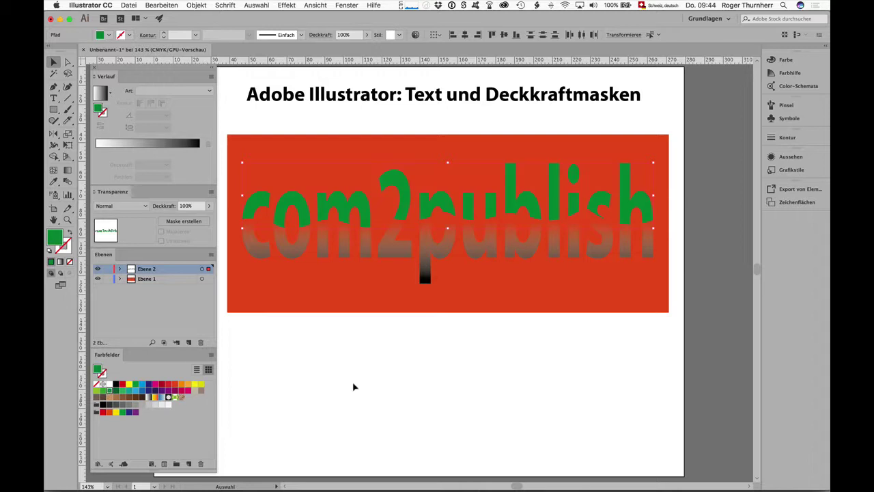
{"action": "left_click", "coordinate": [354, 387]}
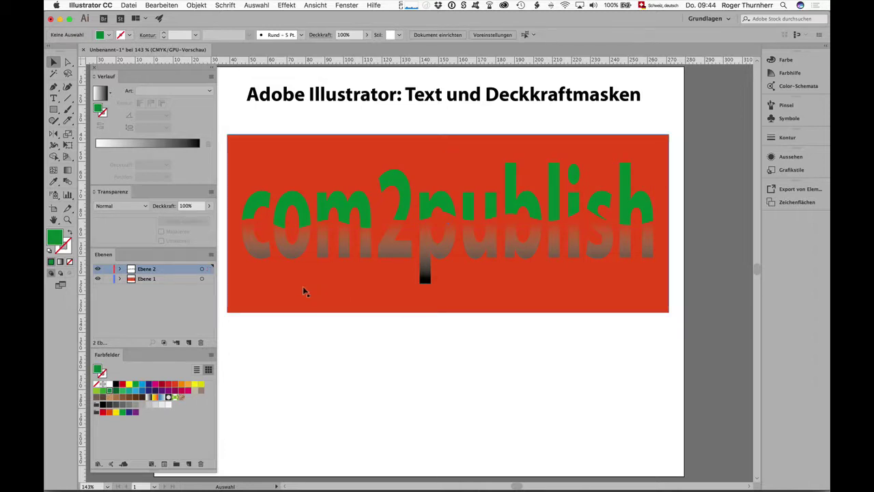
Fill the masked lower half of the word green, fading into the red panel.
{"action": "left_click", "coordinate": [651, 279]}
{"action": "left_click", "coordinate": [347, 306]}
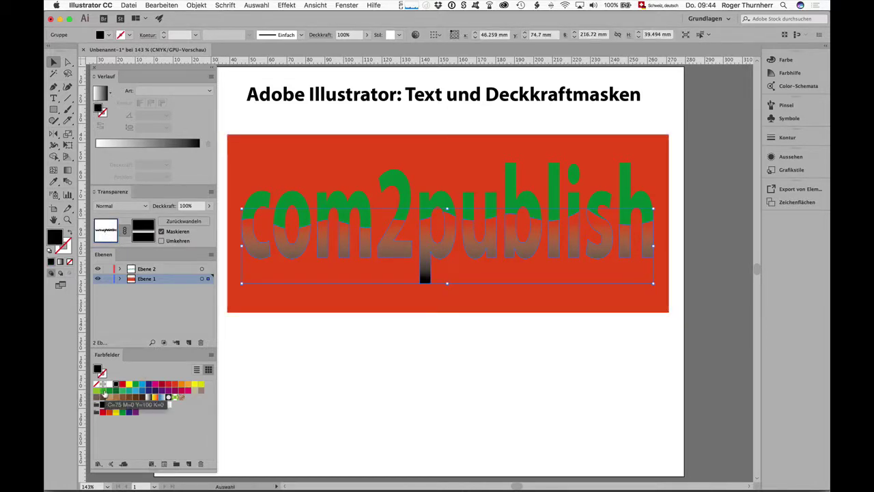
{"action": "left_click", "coordinate": [103, 392]}
{"action": "left_click", "coordinate": [380, 373]}
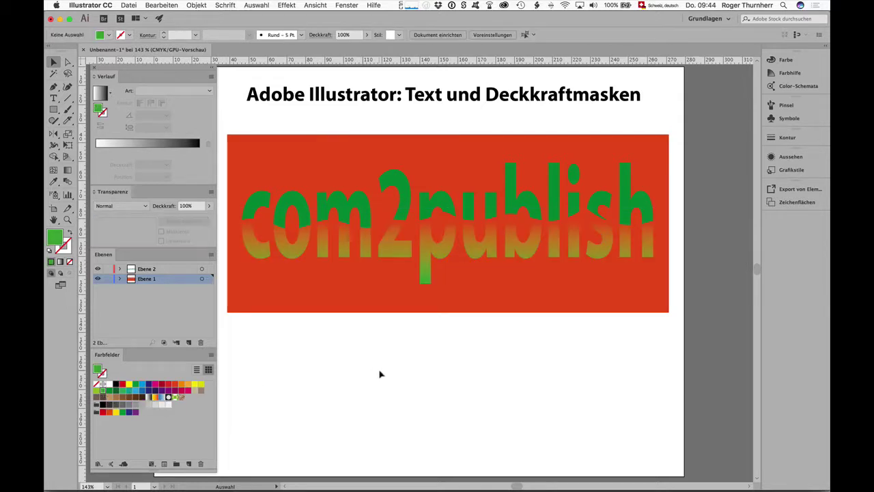